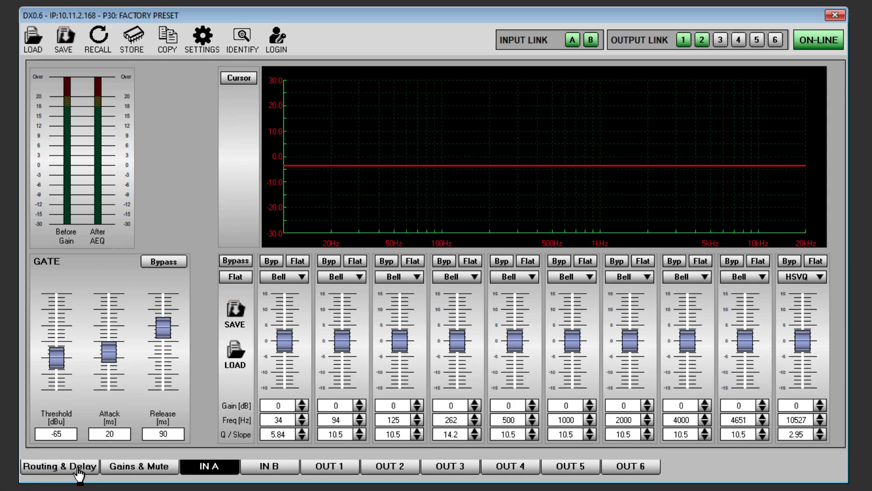
Step: Examine the signal path and meter points on the Routing & Delay page, and return to the input A settings
{"action": "left_click", "coordinate": [78, 468]}
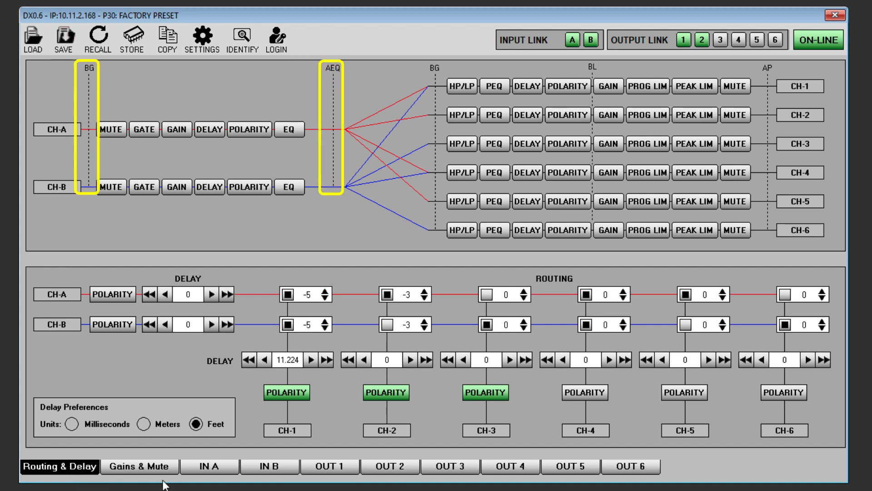
{"action": "left_click", "coordinate": [203, 472]}
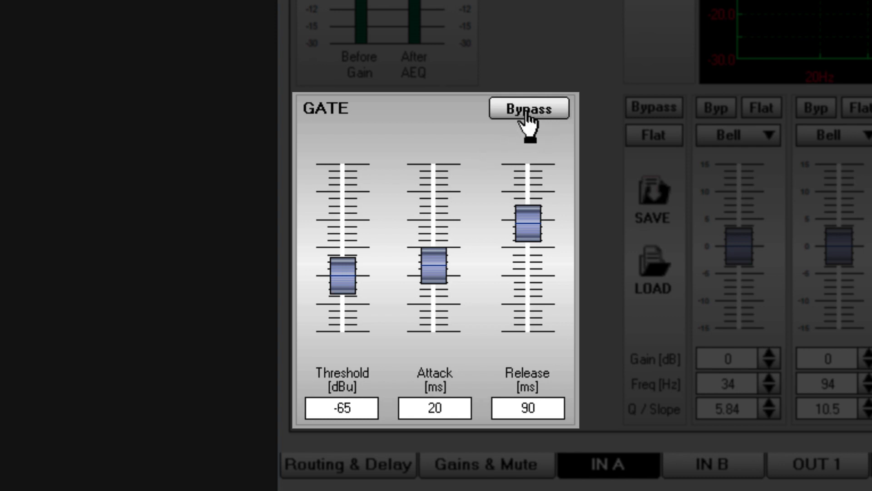
Step: Toggle input A's gate bypass on and off, and set the gate threshold to -60 dBu, attack to 10 ms and release to 100 ms
{"action": "left_click", "coordinate": [527, 119]}
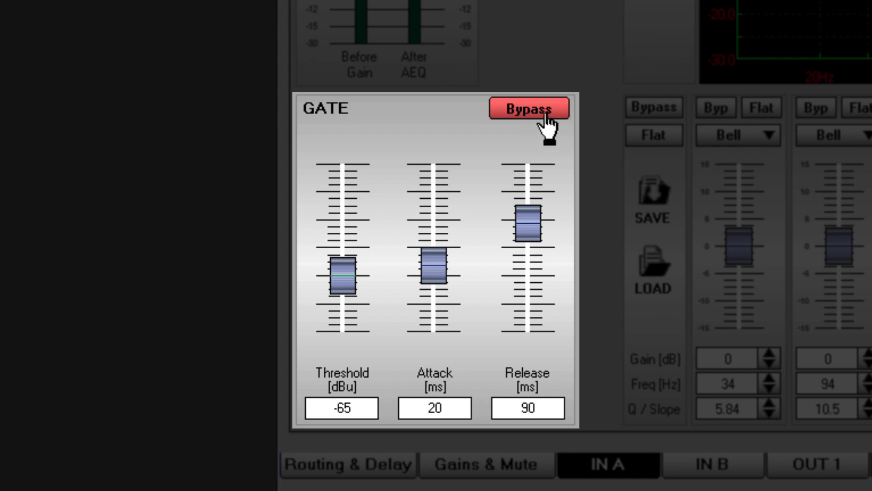
{"action": "left_click", "coordinate": [546, 113]}
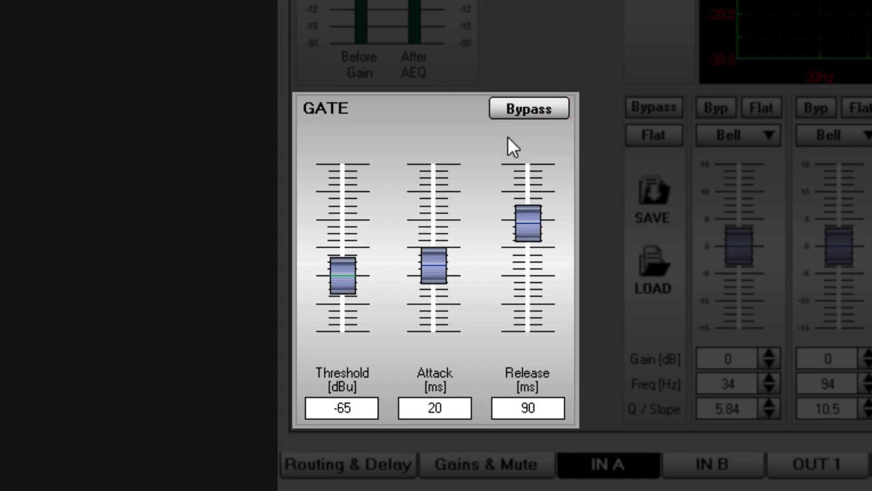
{"action": "left_click_drag", "start_coordinate": [342, 275], "coordinate": [346, 249]}
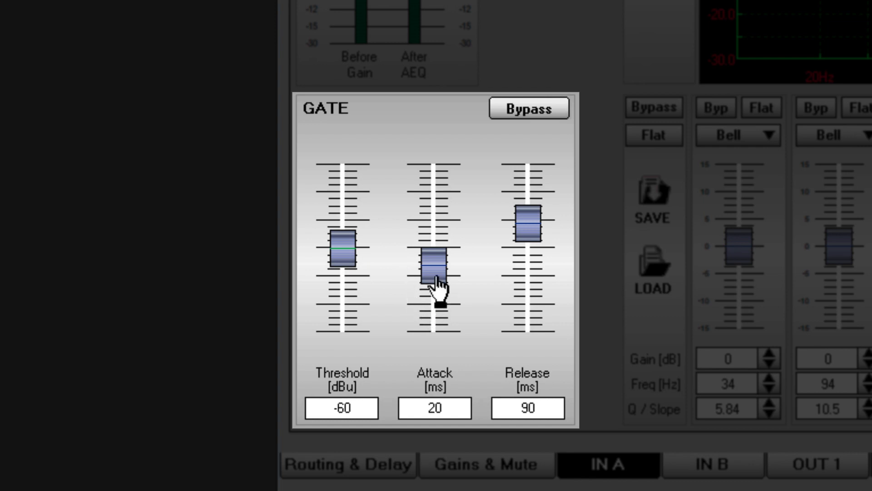
{"action": "left_click_drag", "start_coordinate": [434, 278], "coordinate": [435, 289]}
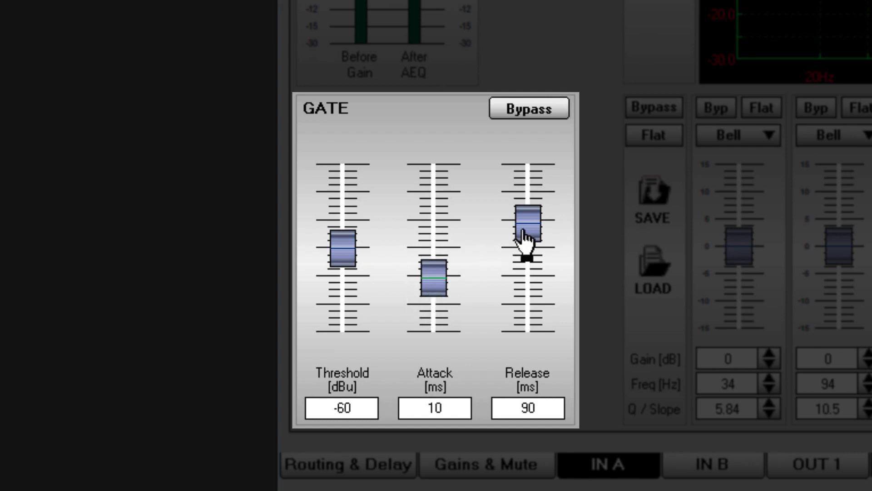
{"action": "mouse_move", "coordinate": [523, 230]}
{"action": "left_mouse_down"}
{"action": "mouse_move", "coordinate": [529, 254]}
{"action": "mouse_move", "coordinate": [533, 225]}
{"action": "left_mouse_up"}
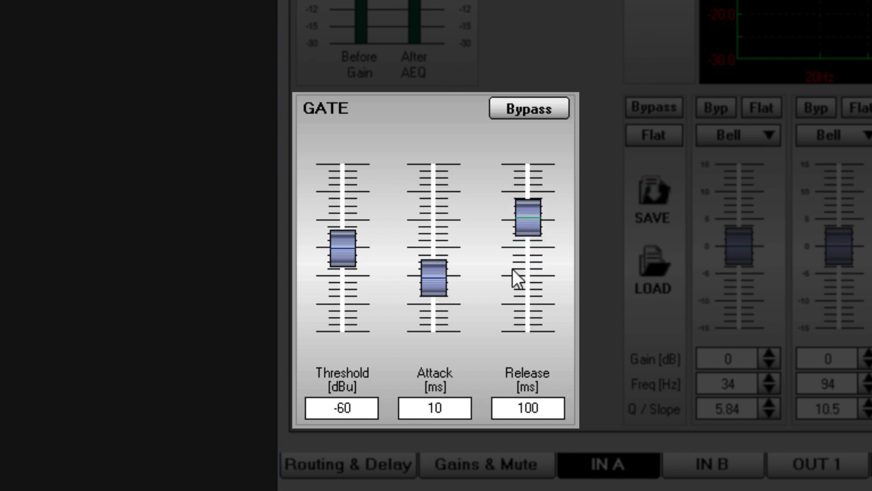
Step: Set input A's gate threshold to -65 dBu and its attack to 20 ms
{"action": "left_click", "coordinate": [347, 254]}
{"action": "left_click", "coordinate": [345, 283]}
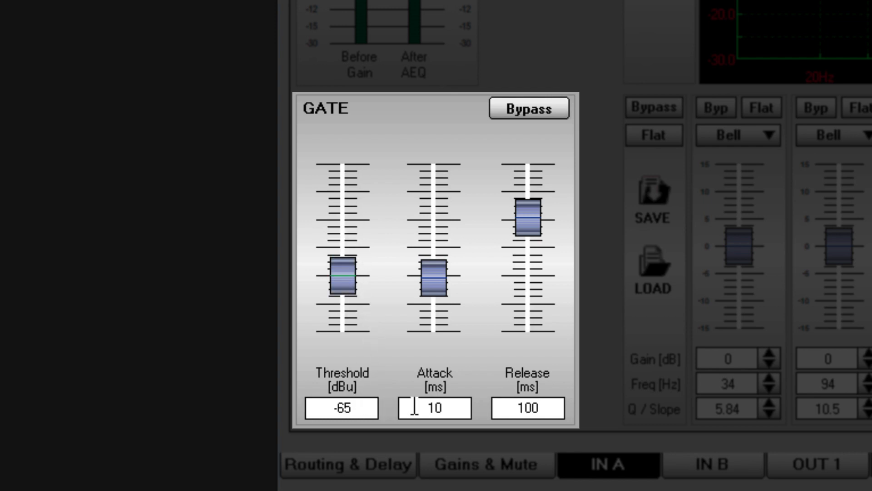
{"action": "double_click", "coordinate": [431, 409]}
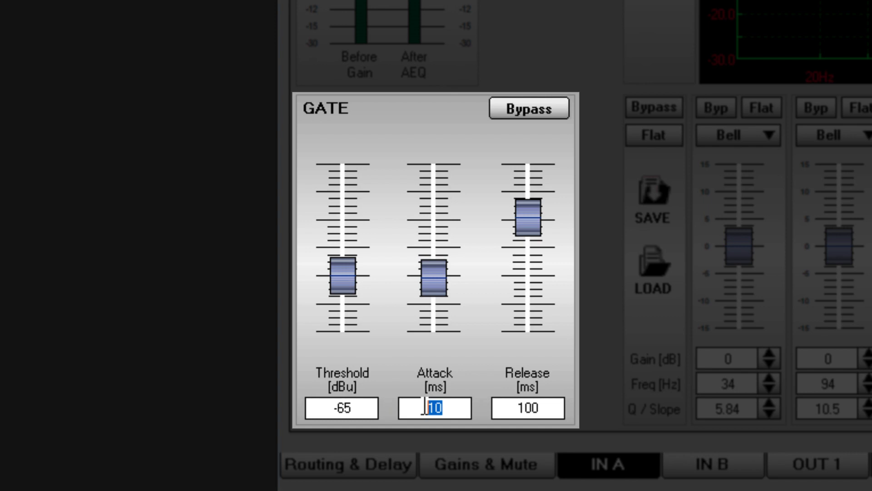
{"action": "type", "text": "20"}
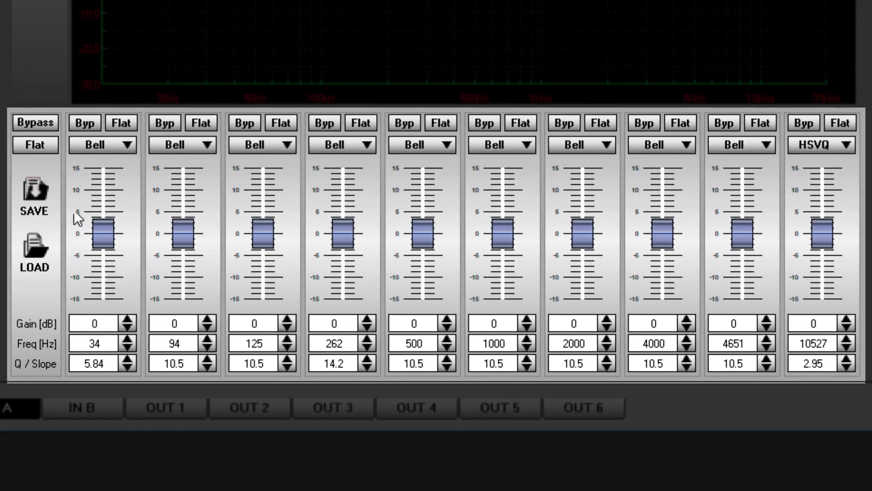
Step: Choose the Bell filter for the 34 Hz band with 6.9 dB gain, and set the 125 Hz band's gain to -5.1 dB
{"action": "left_click", "coordinate": [125, 145]}
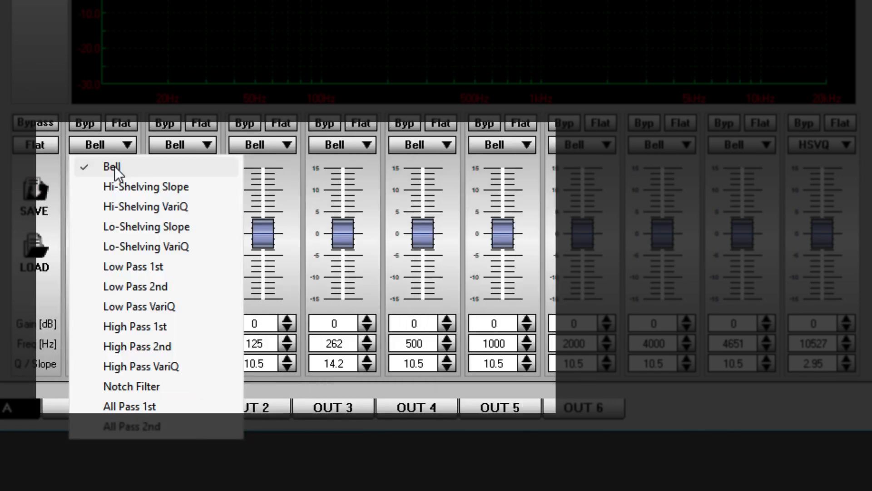
{"action": "left_click", "coordinate": [114, 167]}
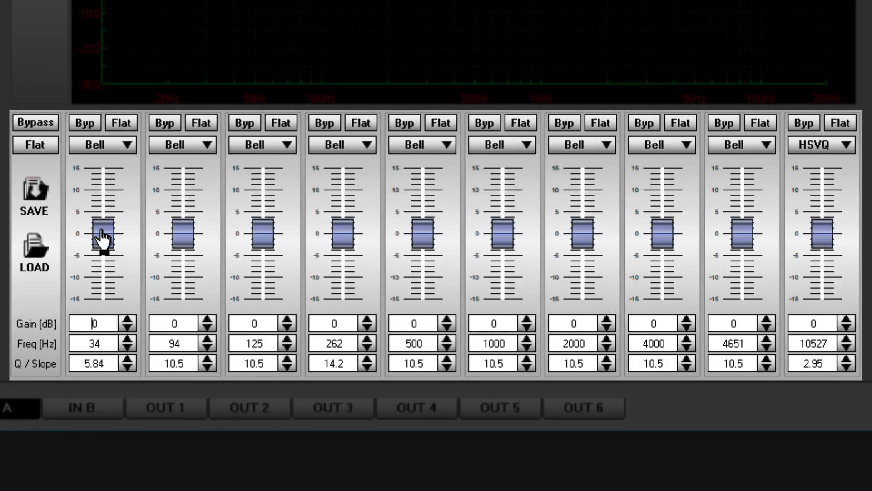
{"action": "left_click_drag", "start_coordinate": [103, 234], "coordinate": [110, 207]}
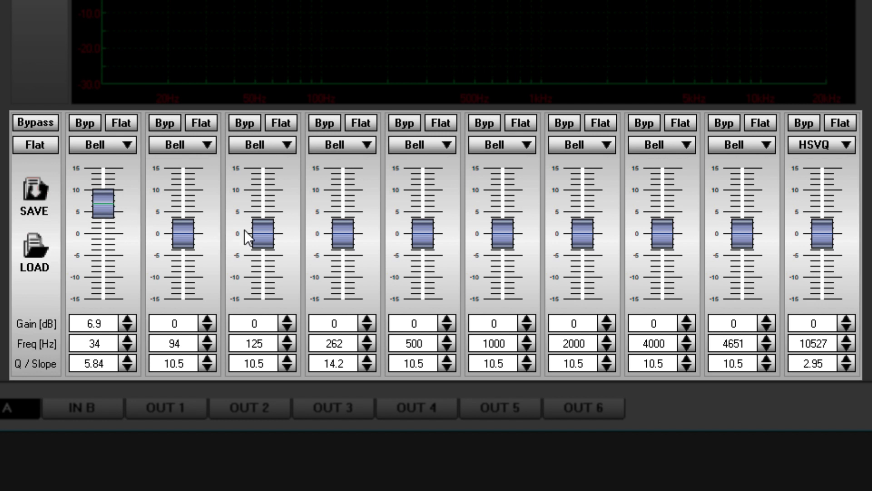
{"action": "left_click_drag", "start_coordinate": [263, 234], "coordinate": [263, 256]}
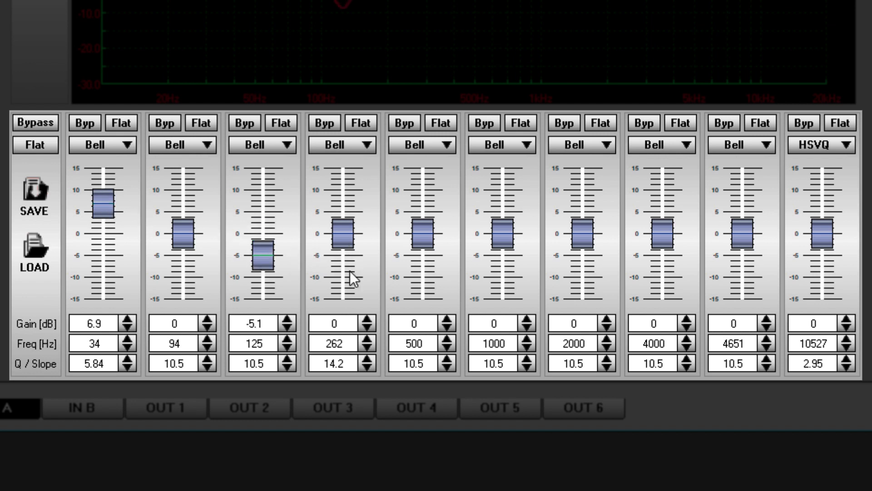
Step: Raise the 262 Hz band's gain to 0.7 dB and set the 1000 Hz band's gain to -8 dB
{"action": "left_click", "coordinate": [367, 319]}
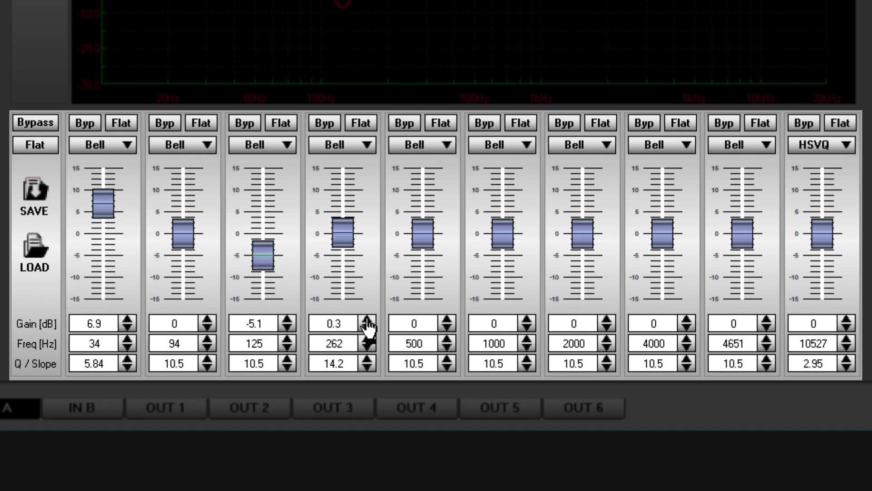
{"action": "left_click", "coordinate": [366, 319]}
{"action": "left_click", "coordinate": [366, 319]}
{"action": "left_click", "coordinate": [367, 319]}
{"action": "left_click", "coordinate": [367, 320]}
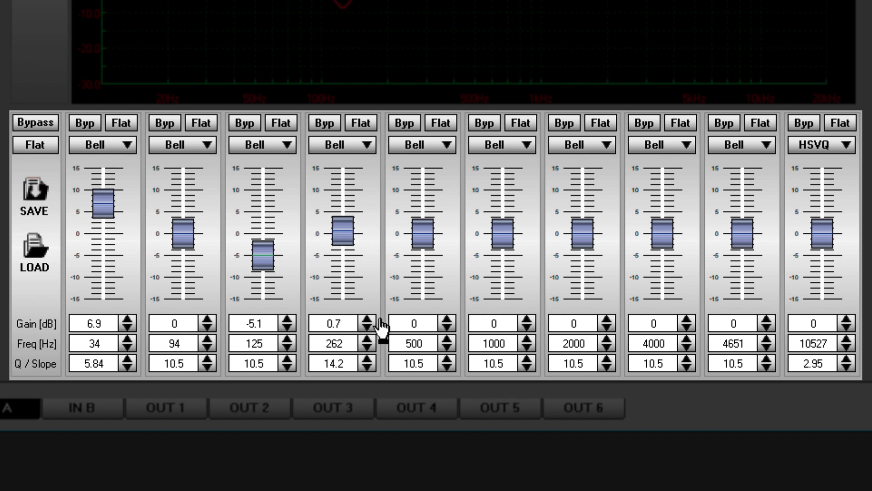
{"action": "double_click", "coordinate": [487, 322]}
{"action": "type", "text": "-8"}
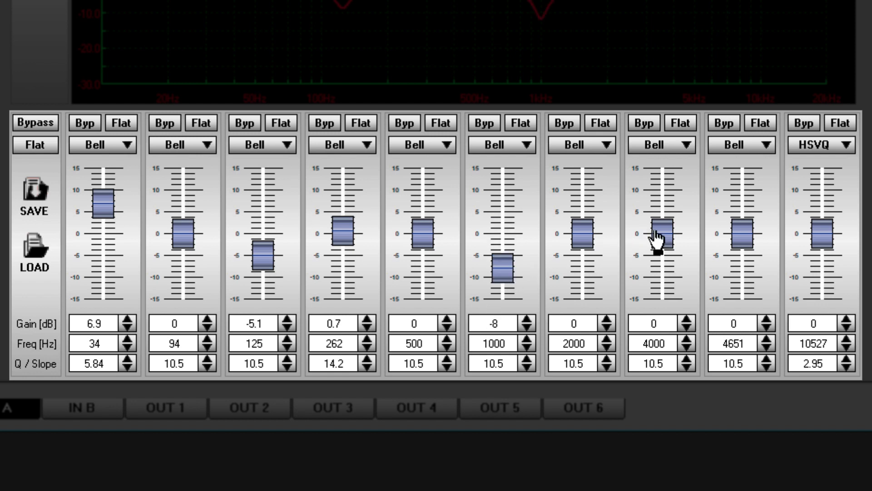
Step: Adjust the 4000 Hz band to 6.1 dB gain, 4002 Hz frequency and a Q of 14.2
{"action": "left_click_drag", "start_coordinate": [658, 241], "coordinate": [674, 213]}
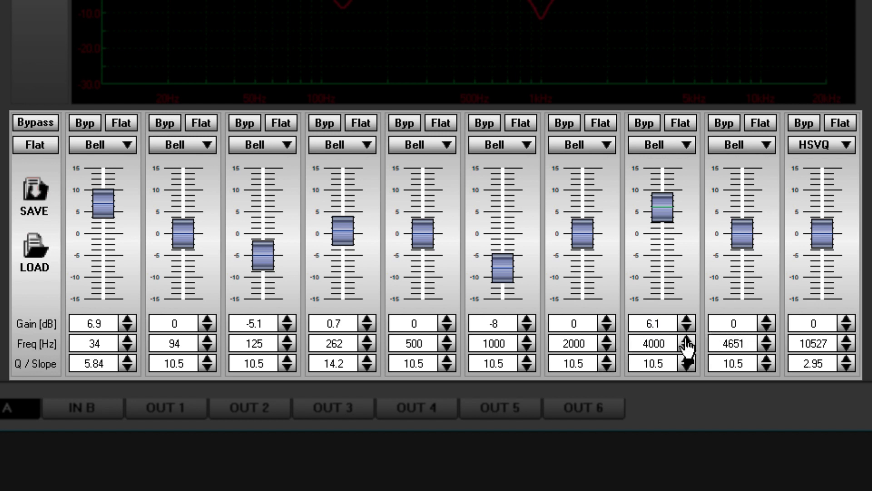
{"action": "double_click", "coordinate": [654, 364]}
{"action": "type", "text": "14.2"}
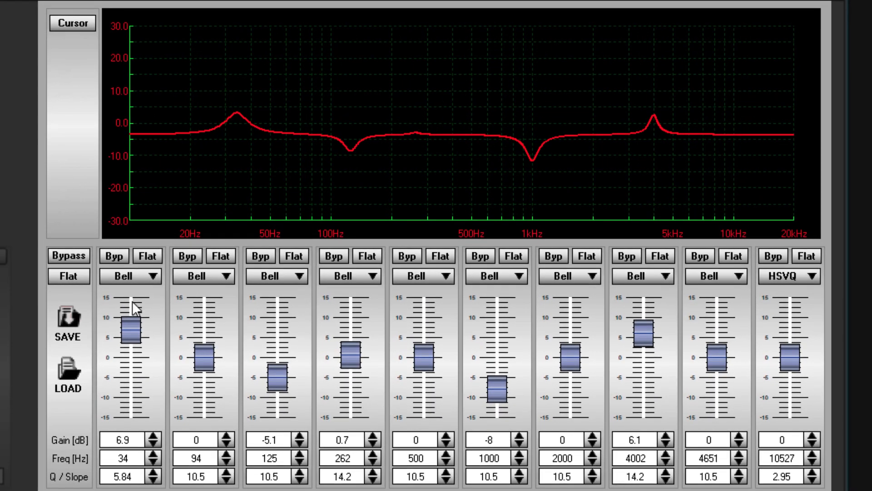
Step: Bypass input A's whole equalizer and switch it back in to compare the response curves
{"action": "left_click", "coordinate": [77, 261]}
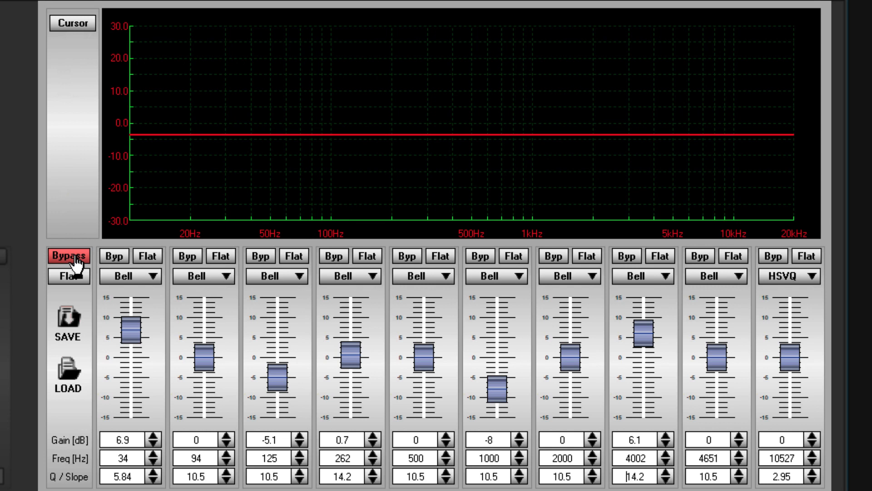
{"action": "left_click", "coordinate": [76, 261]}
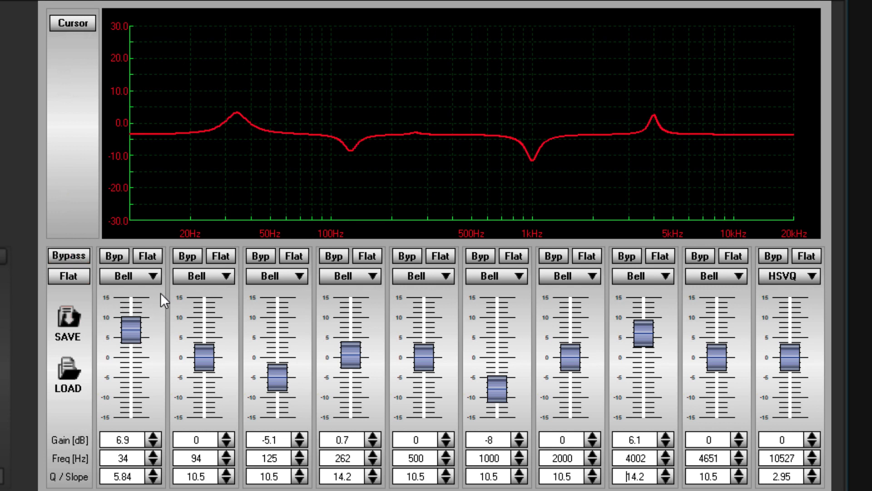
Step: Bypass the 34 Hz and 125 Hz equalizer bands individually and reset the 1000 Hz band to flat
{"action": "left_click", "coordinate": [116, 258]}
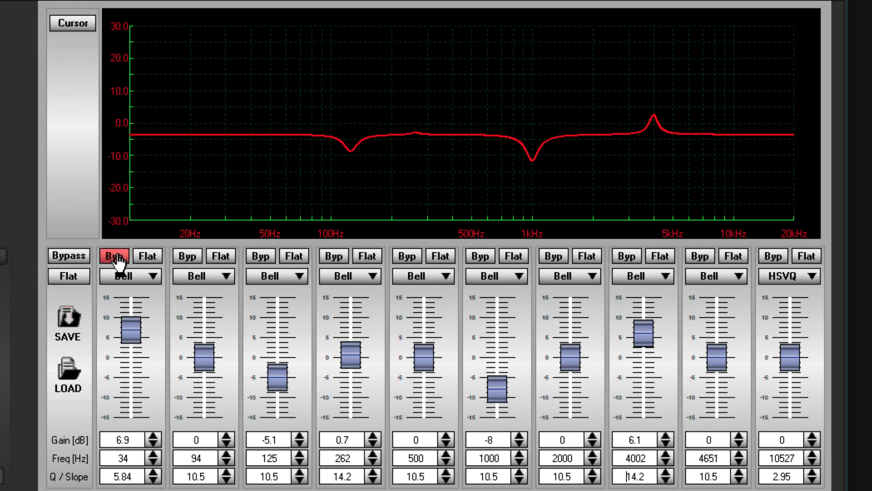
{"action": "left_click", "coordinate": [260, 259]}
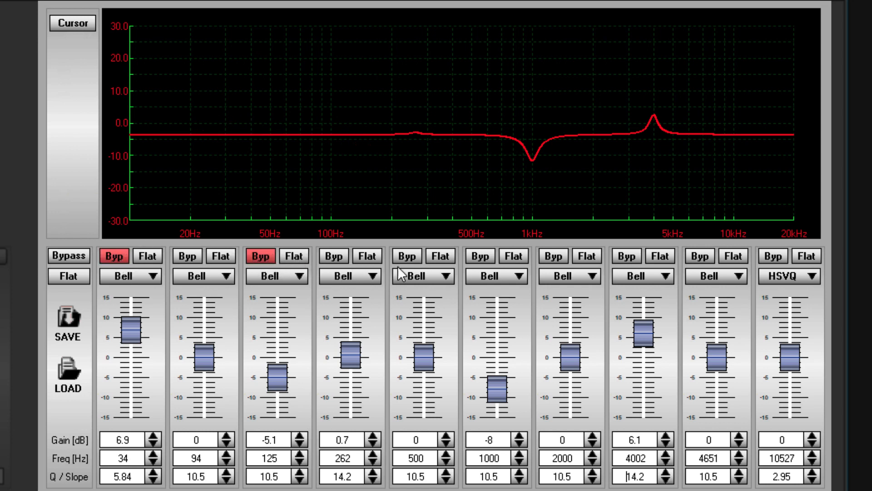
{"action": "left_click", "coordinate": [515, 258]}
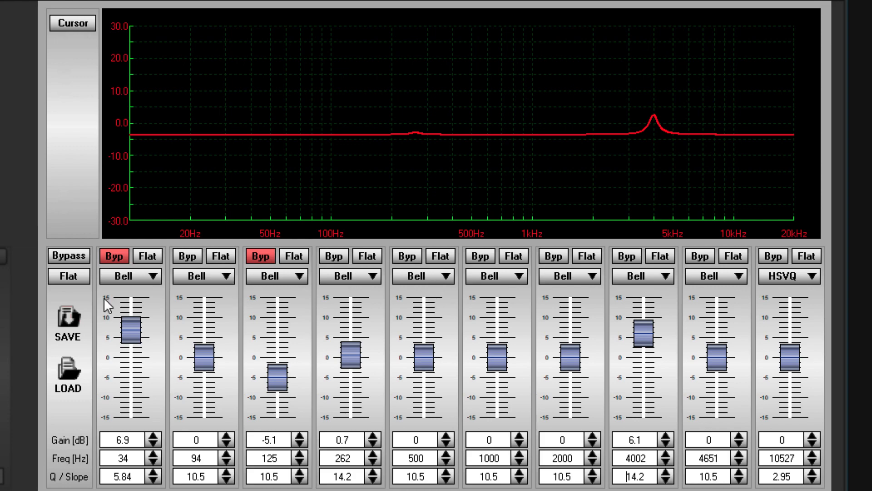
Step: Load the equalizer preset file Demo EQ.Peq into input A
{"action": "left_click", "coordinate": [68, 366]}
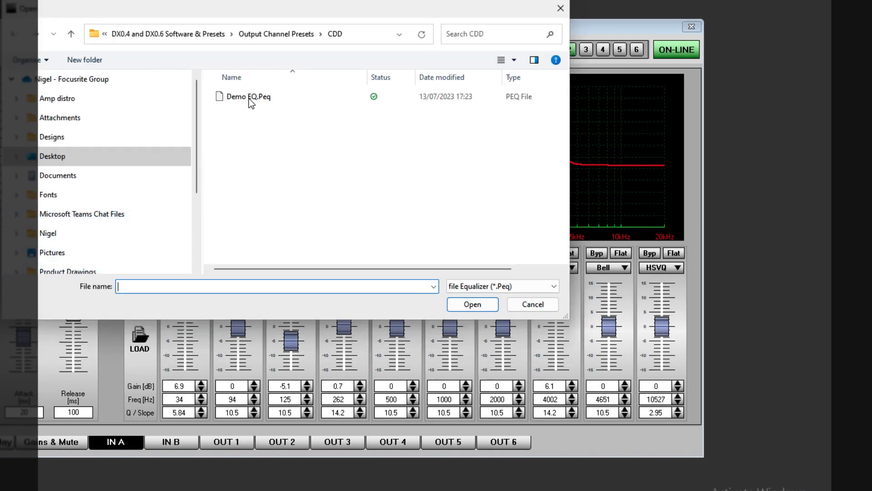
{"action": "left_click", "coordinate": [248, 96]}
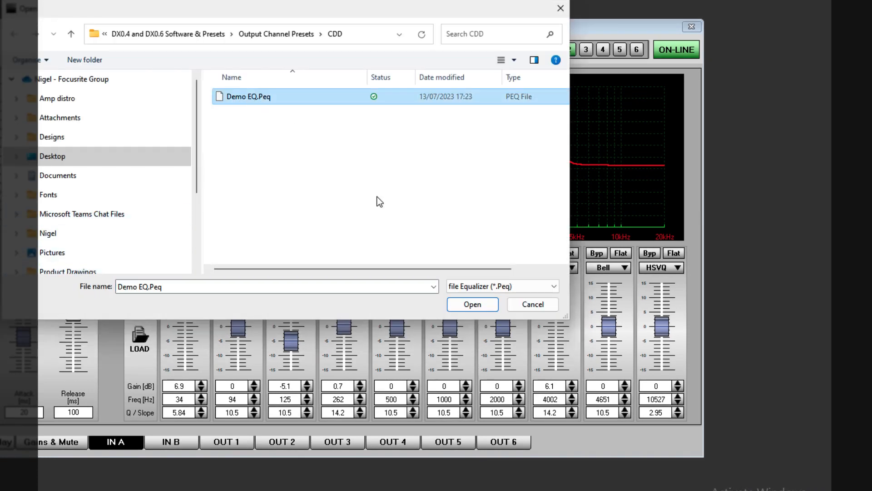
{"action": "left_click", "coordinate": [465, 306]}
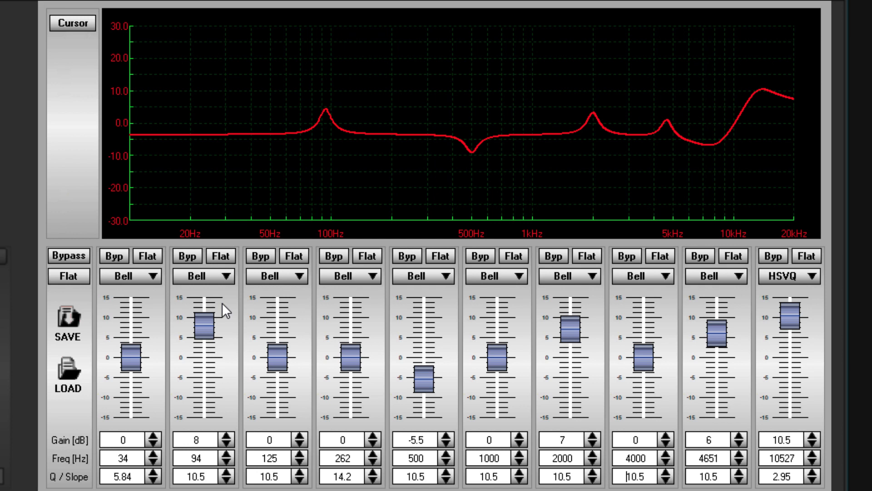
Step: Show the band cursors on the response graph and reshape band 4 to 62 Hz, -15 dB gain and a Q of 10.5
{"action": "left_click", "coordinate": [71, 29]}
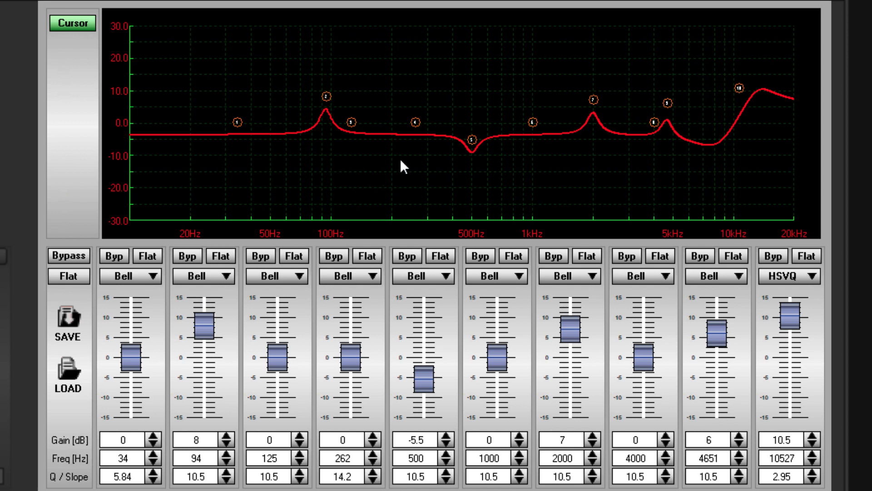
{"action": "mouse_move", "coordinate": [415, 122]}
{"action": "left_mouse_down"}
{"action": "mouse_move", "coordinate": [401, 72]}
{"action": "mouse_move", "coordinate": [398, 159]}
{"action": "mouse_move", "coordinate": [287, 186]}
{"action": "left_mouse_up"}
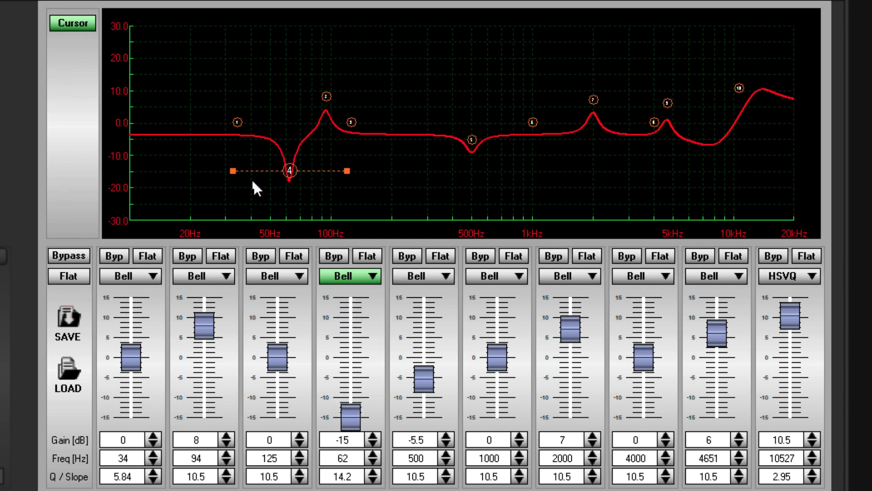
{"action": "mouse_move", "coordinate": [228, 171]}
{"action": "left_mouse_down"}
{"action": "mouse_move", "coordinate": [218, 171]}
{"action": "mouse_move", "coordinate": [264, 170]}
{"action": "mouse_move", "coordinate": [209, 170]}
{"action": "mouse_move", "coordinate": [230, 171]}
{"action": "left_mouse_up"}
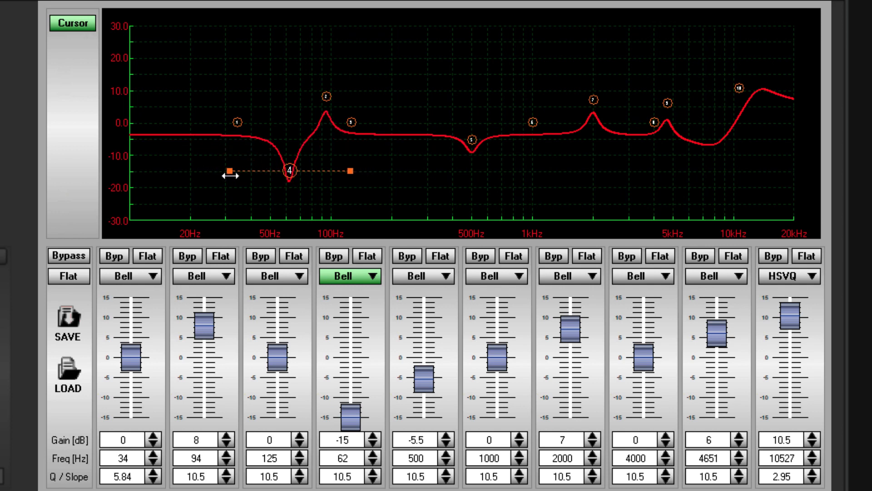